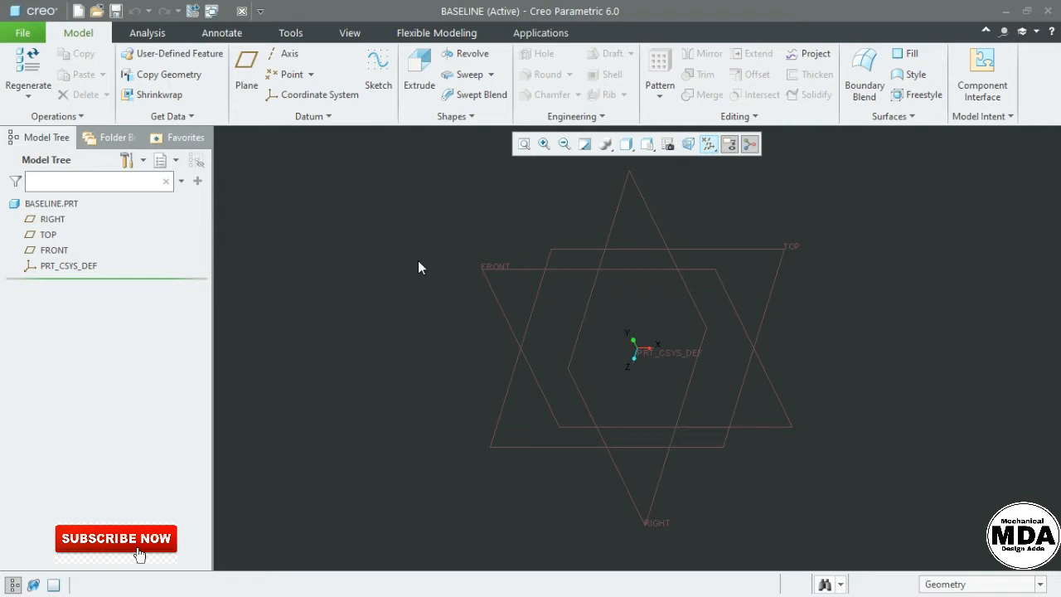
Create Sketch 1 on the FRONT plane and orient it face-on with Sketch View
left_click(377, 83)
left_click(508, 269)
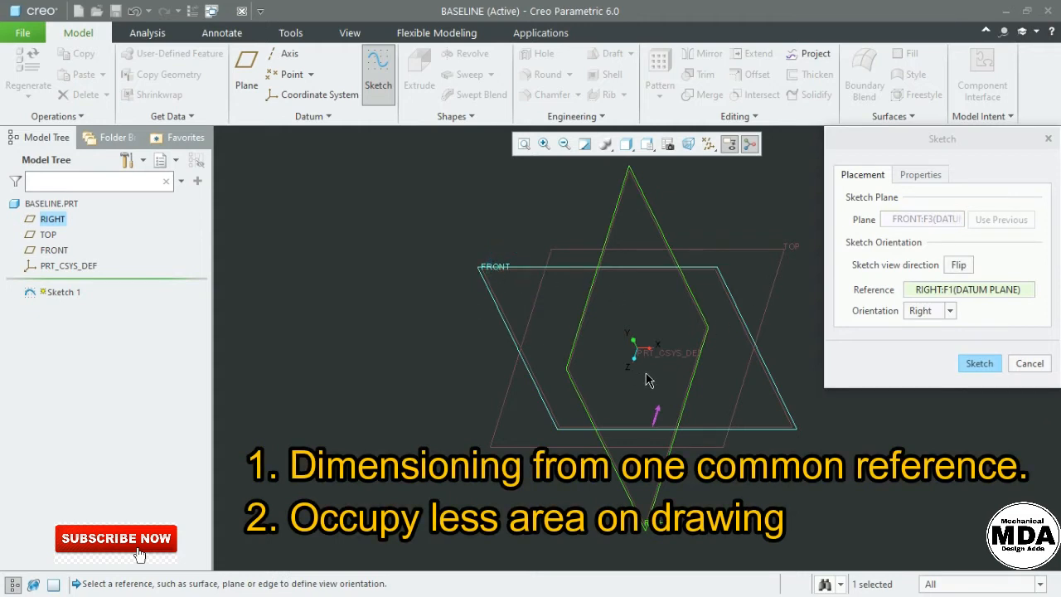
left_click(979, 365)
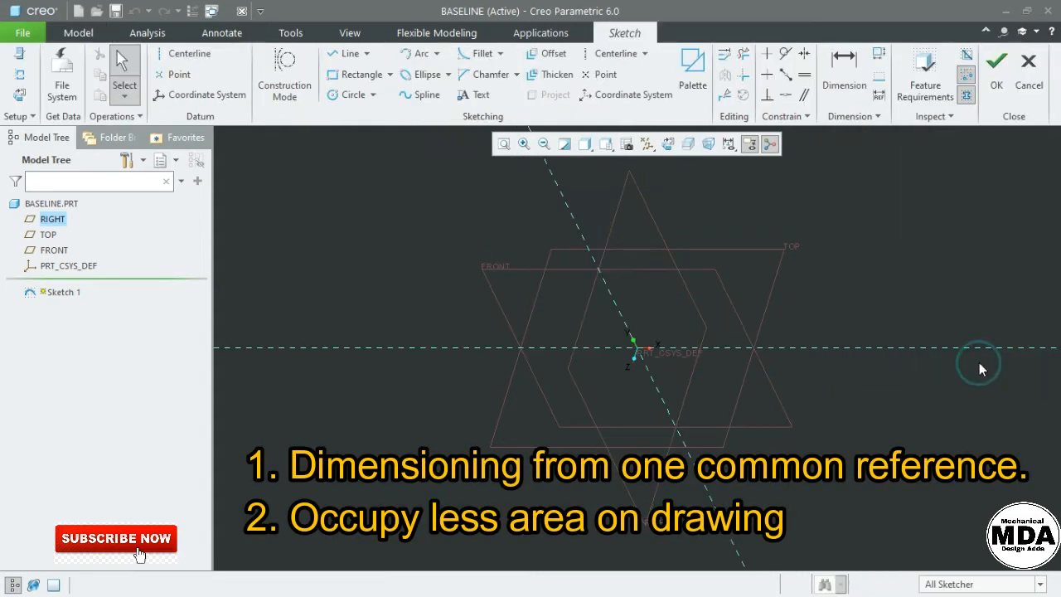
left_click(668, 145)
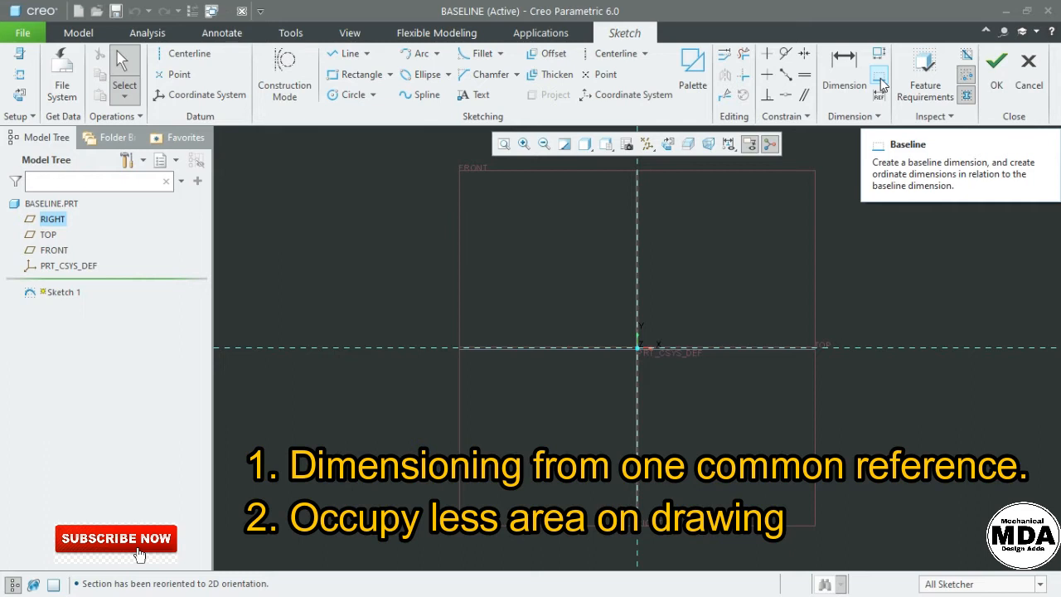
Draw a closed stepped line profile starting and ending at the origin
left_click(504, 210)
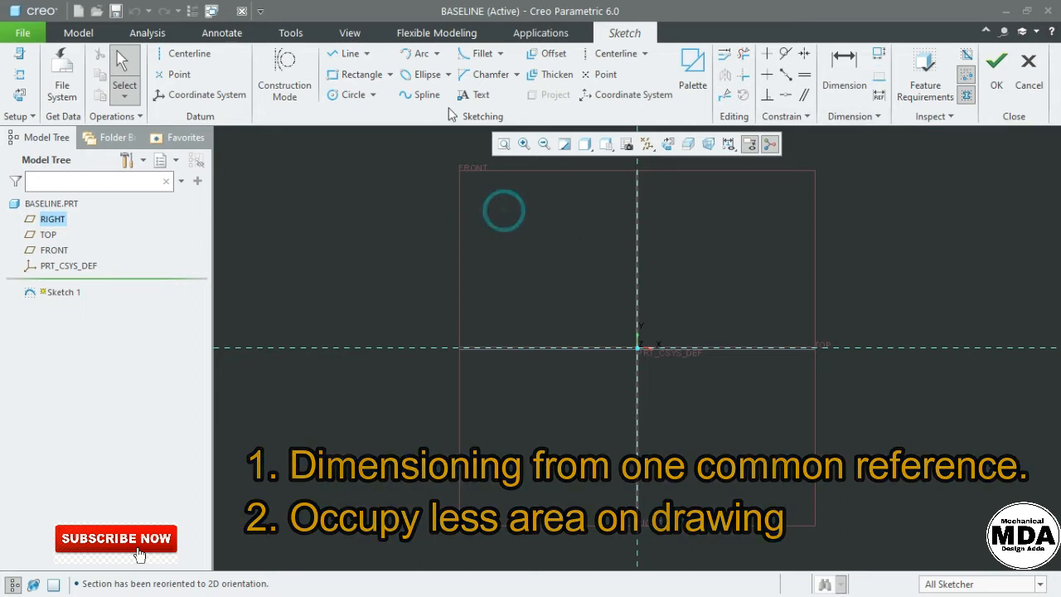
left_click(347, 53)
left_click(636, 348)
left_click(636, 217)
left_click(719, 273)
left_click(808, 273)
left_click(808, 311)
left_click(898, 310)
left_click(898, 333)
left_click(956, 348)
left_click(636, 348)
middle_click(636, 348)
Place a 0.00 baseline dimension on the profile's left edge, below the sketch
scroll(840, 260, "down", 2)
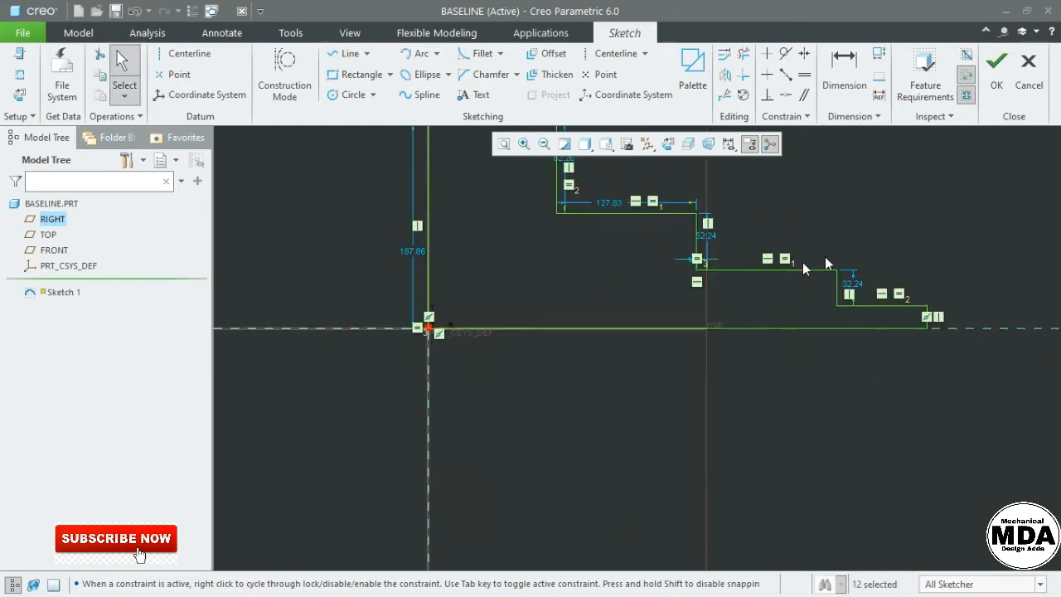
scroll(829, 254, "up", 1)
left_click(738, 207)
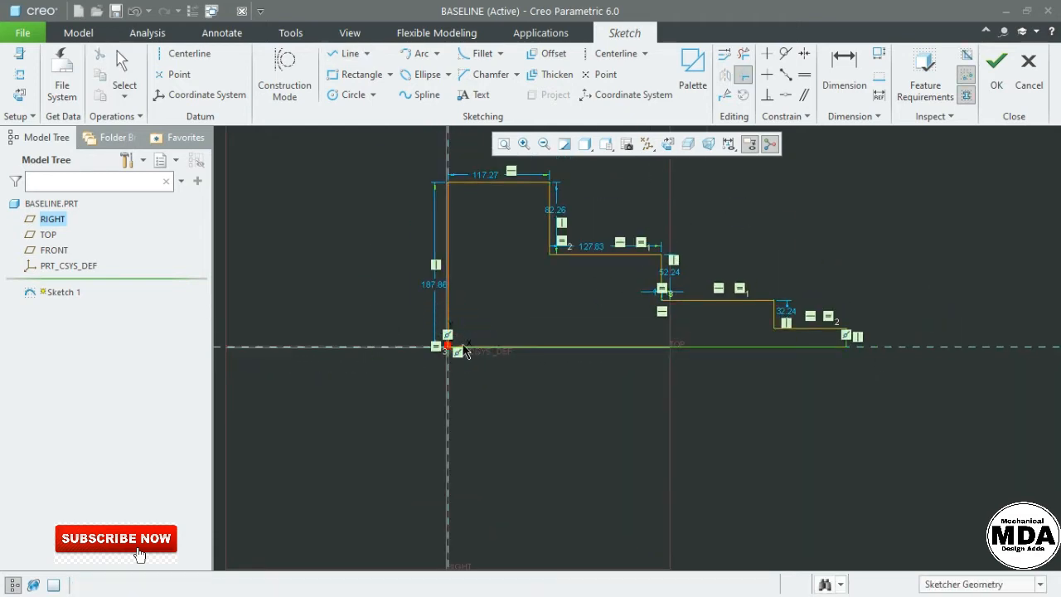
scroll(485, 357, "down", 3)
scroll(549, 339, "up", 4)
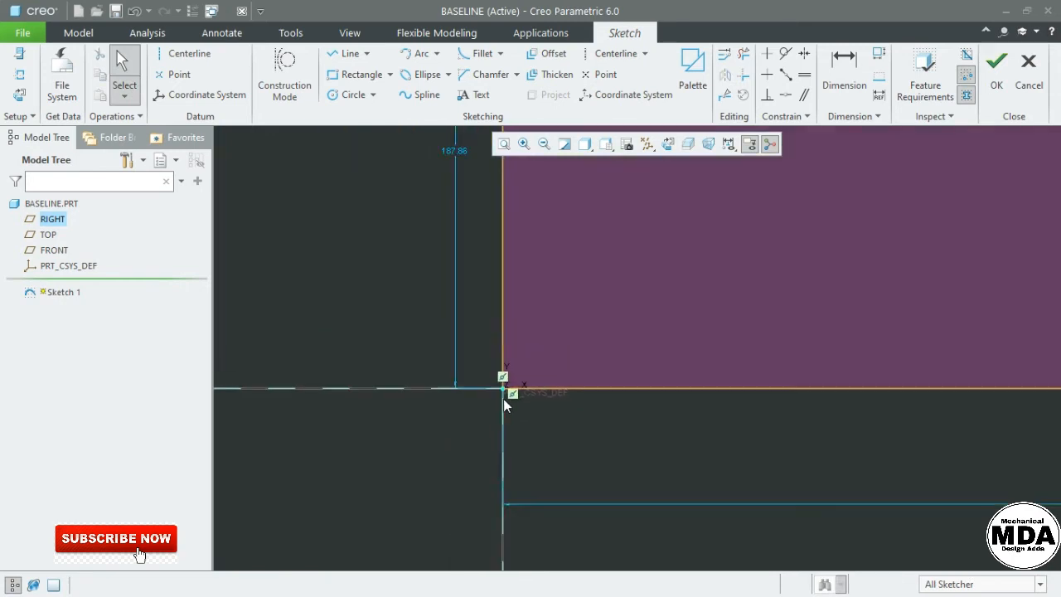
scroll(778, 316, "down", 1)
middle_click_drag(565, 215, 593, 209, "shift")
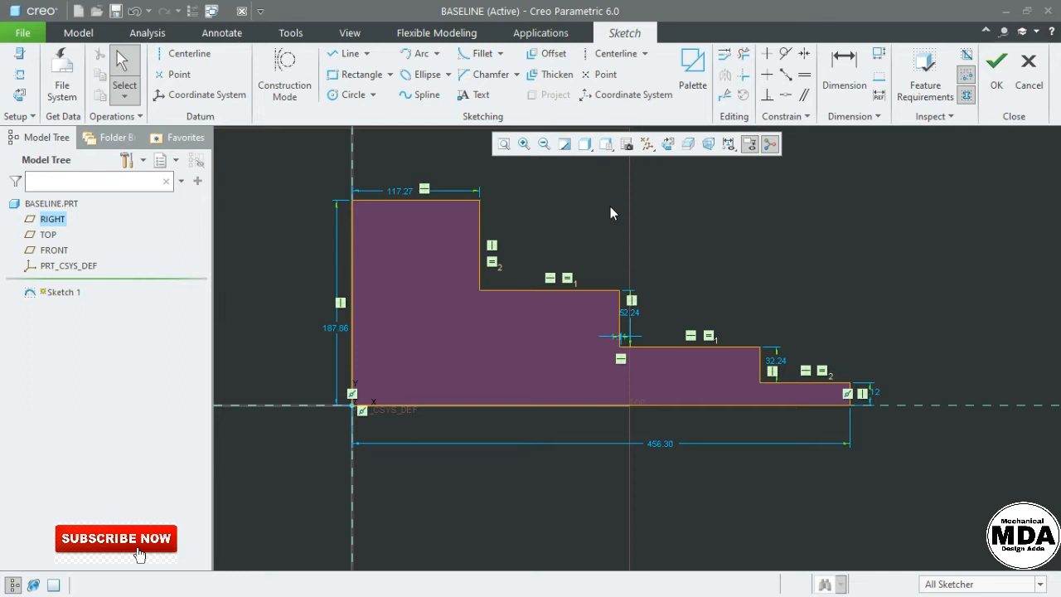
left_click(610, 207)
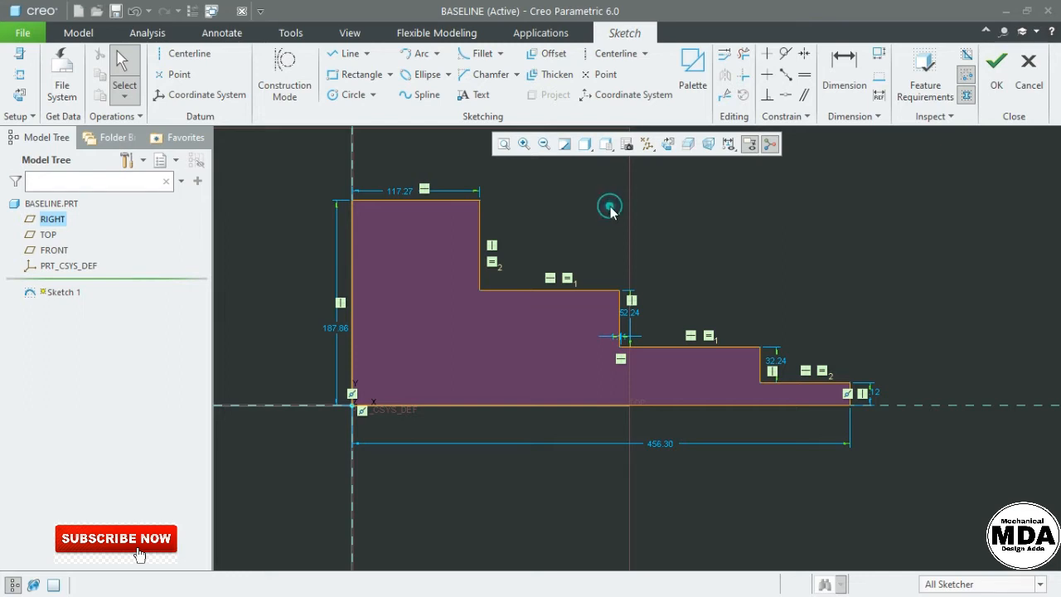
left_click(880, 78)
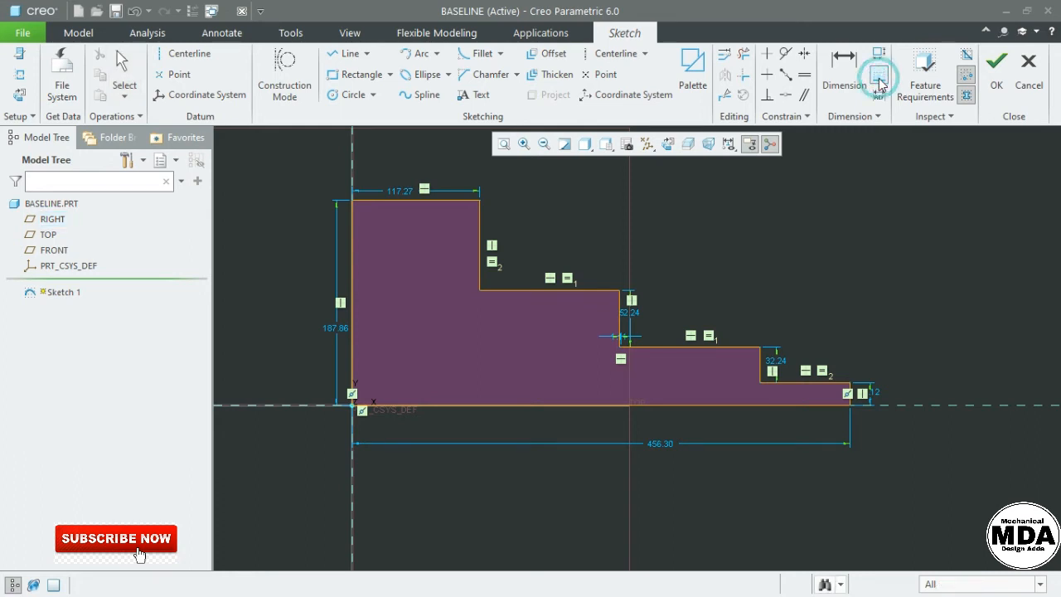
left_click(353, 368)
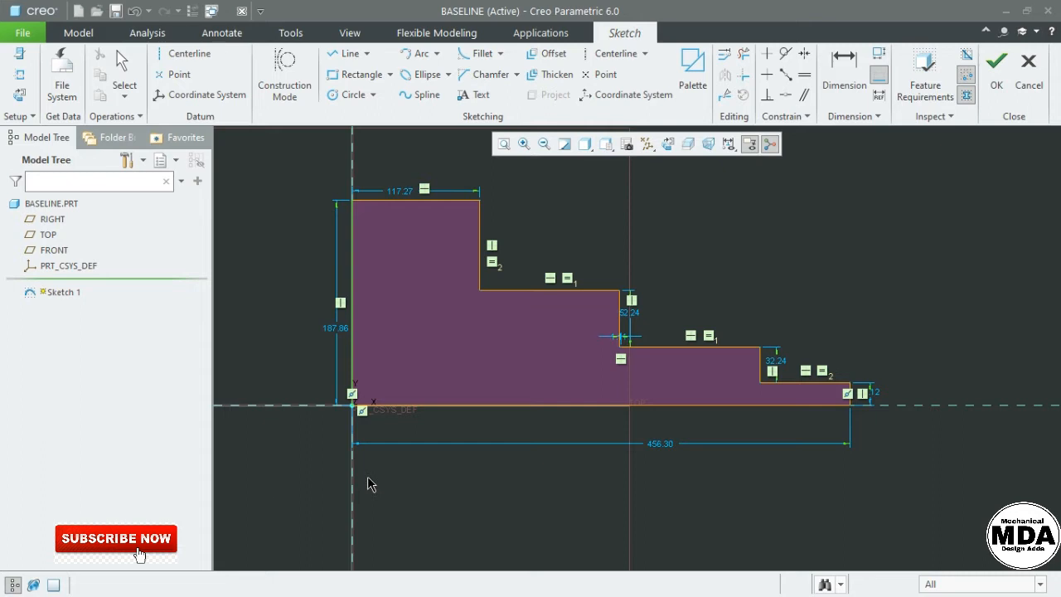
middle_click(368, 477)
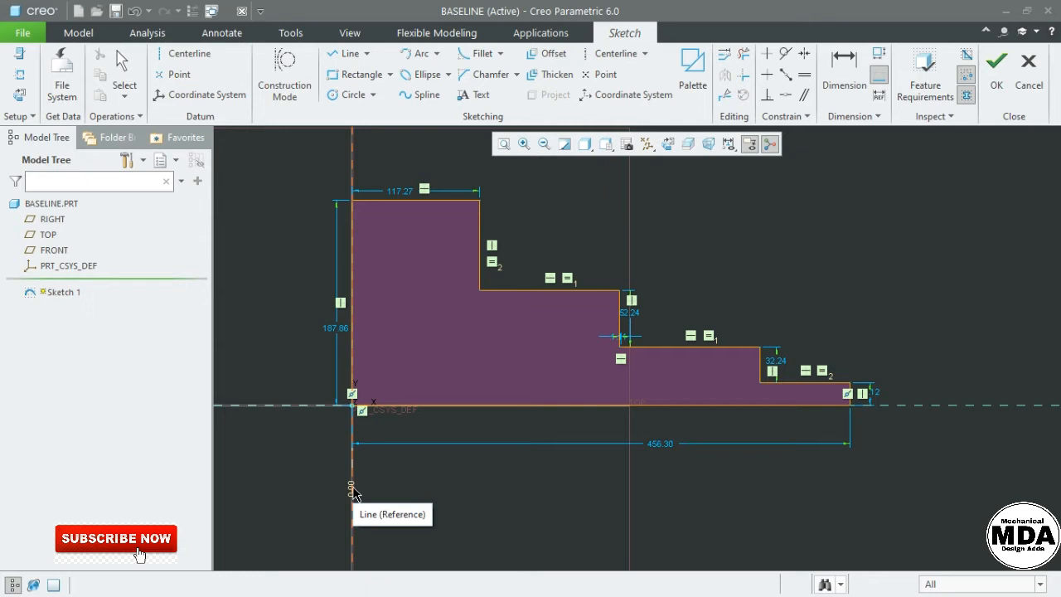
middle_click(401, 478)
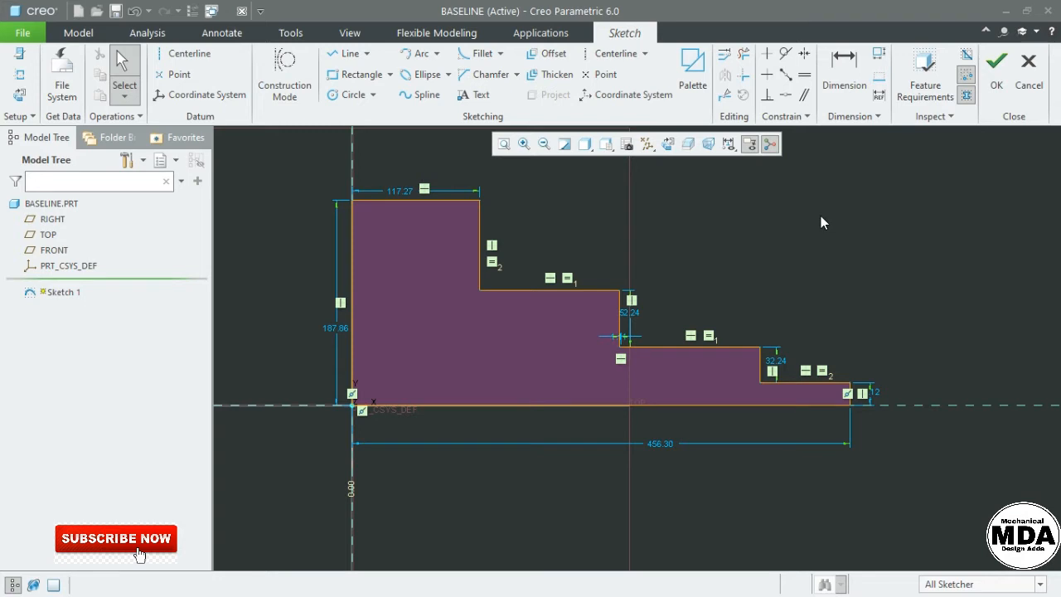
Add ordinate dimensions from the 0.00 baseline, giving 117.27 for the first step and a conflict on the second
left_click(842, 90)
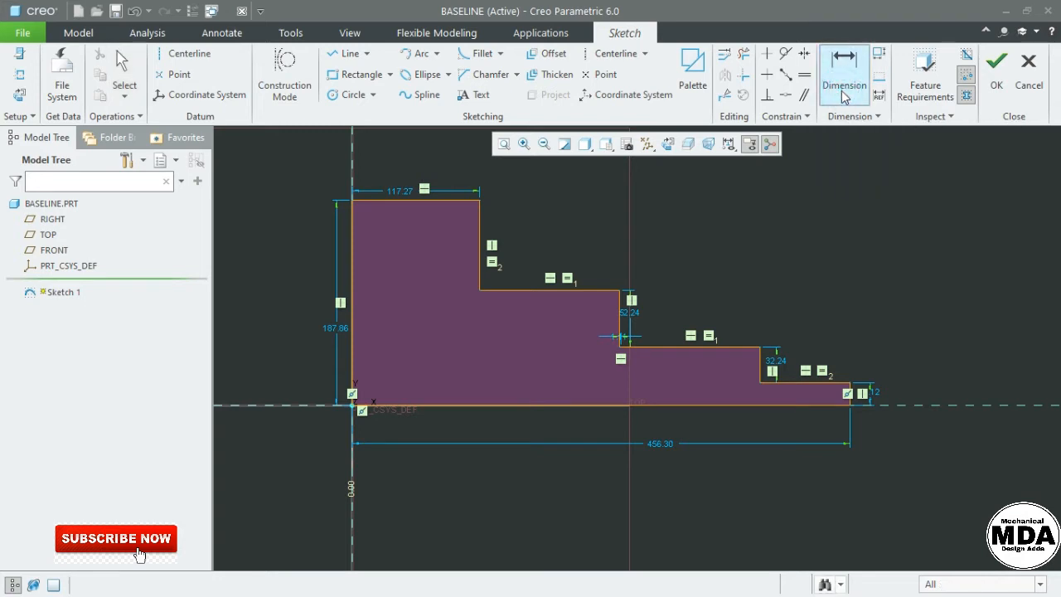
left_click(351, 495)
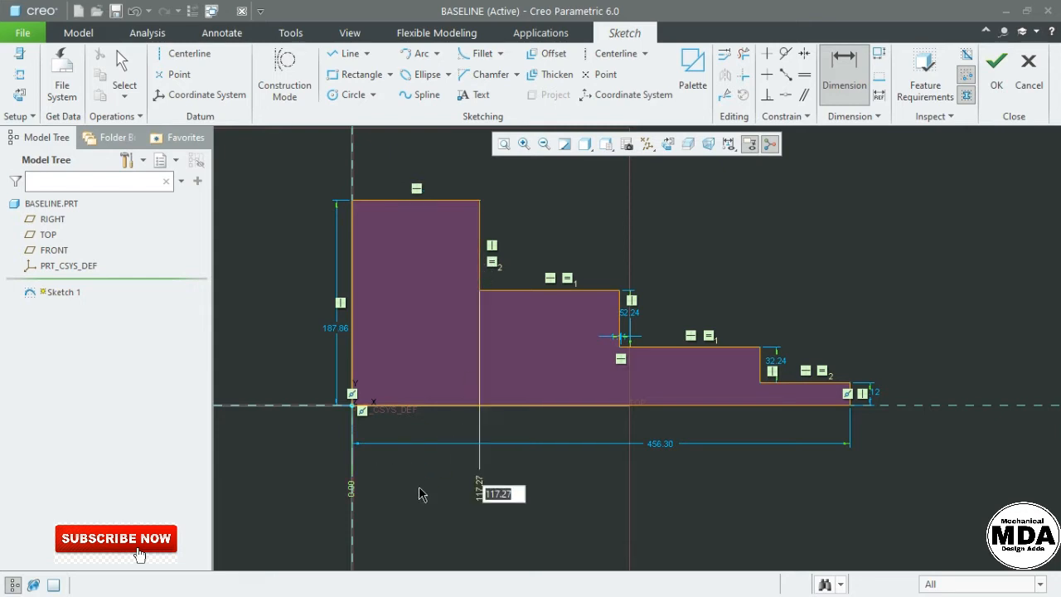
left_click(352, 496)
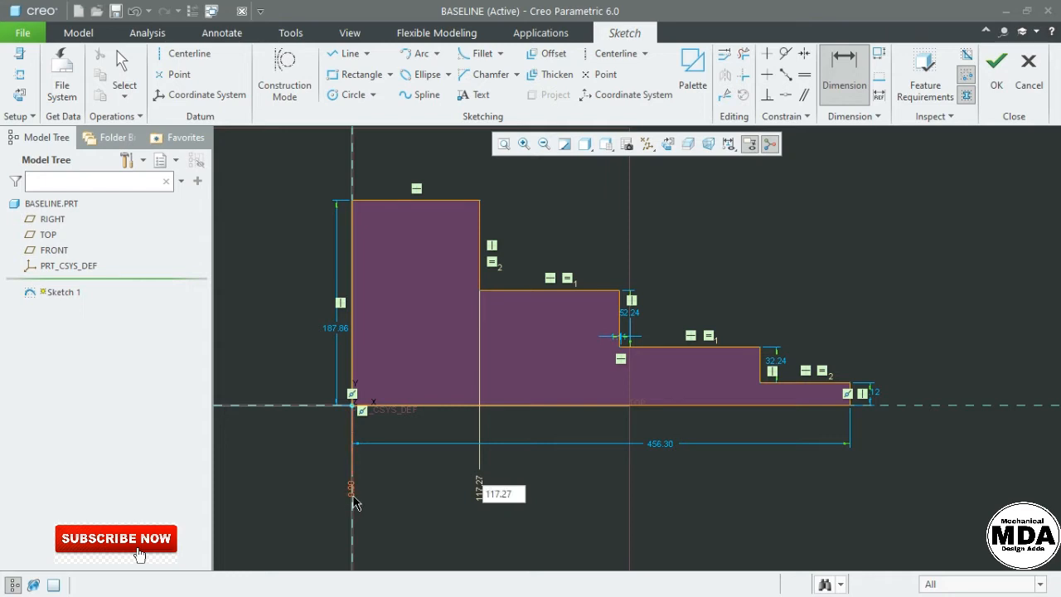
left_click(620, 318)
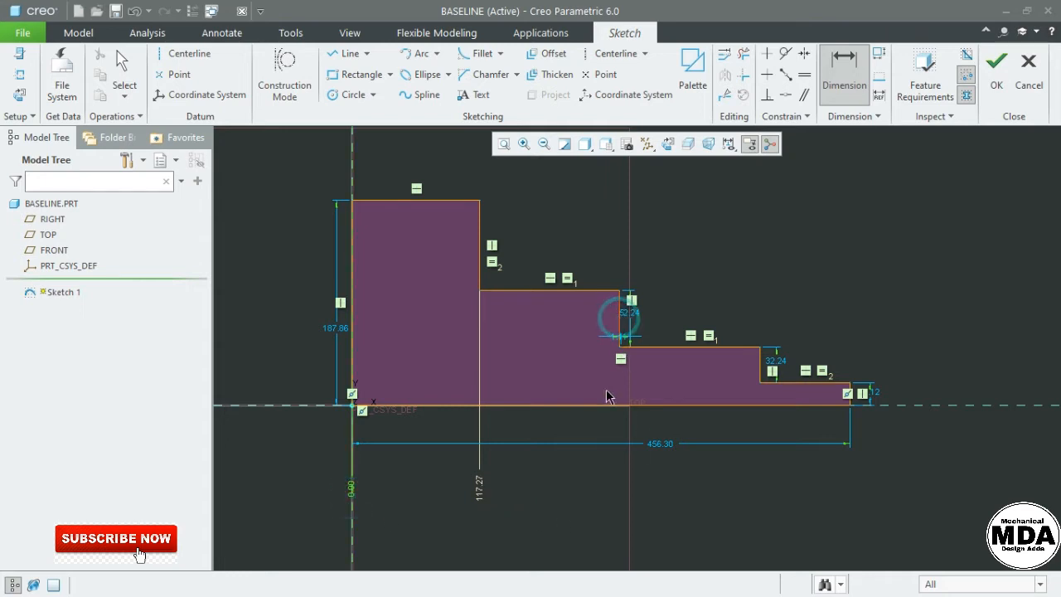
scroll(553, 478, "up", 1)
middle_click(551, 479)
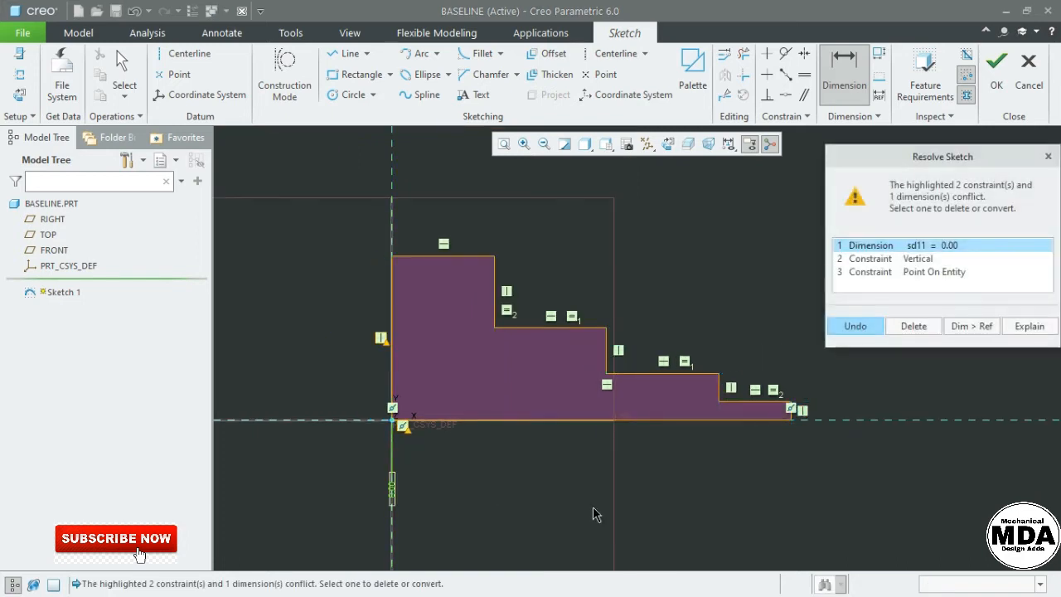
Review the Point On Entity and Vertical conflicts, then undo the conflicting sd11 dimension
scroll(539, 468, "down", 2)
scroll(494, 394, "up", 1)
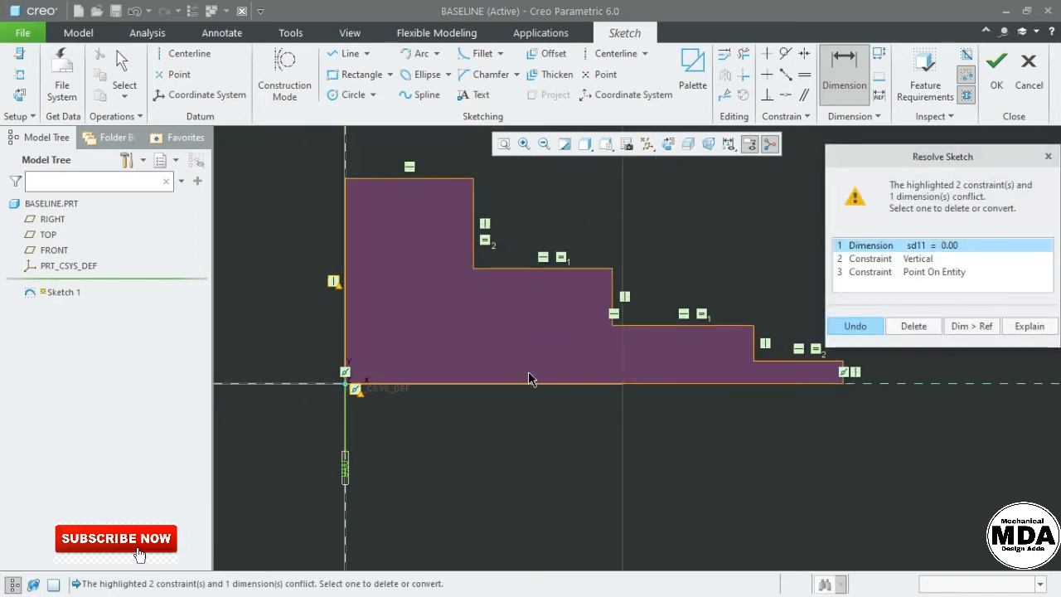
left_click(920, 272)
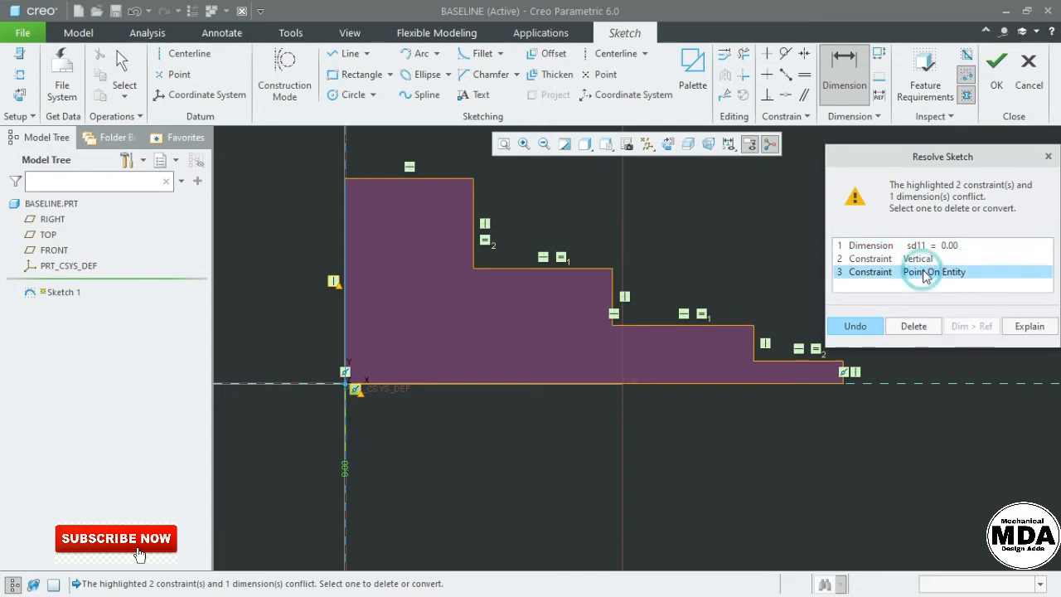
left_click(920, 258)
left_click(931, 274)
left_click(854, 326)
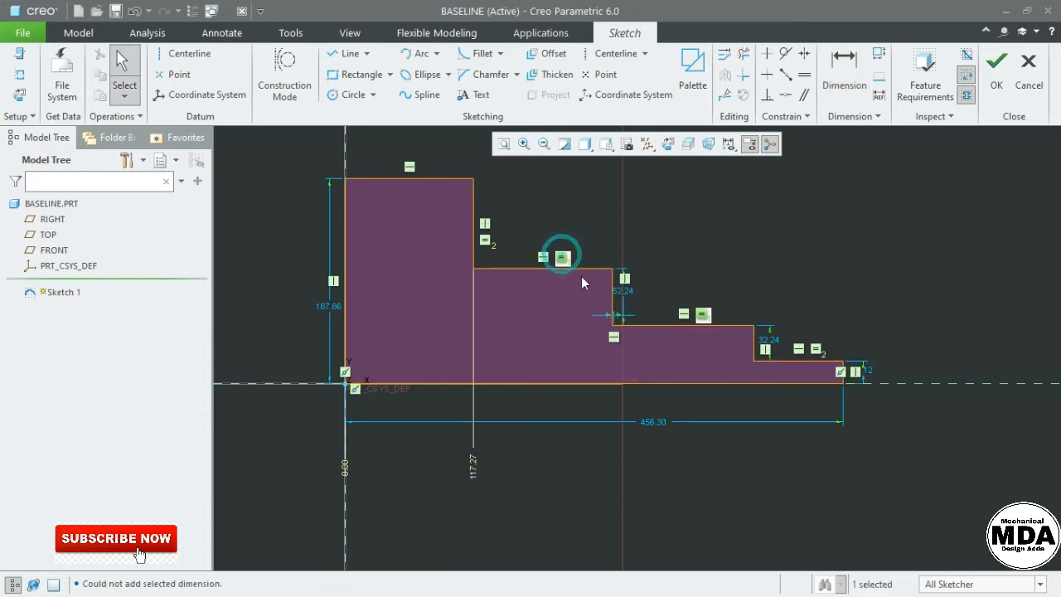
Delete the equal-length constraint on the middle step
left_click(598, 207)
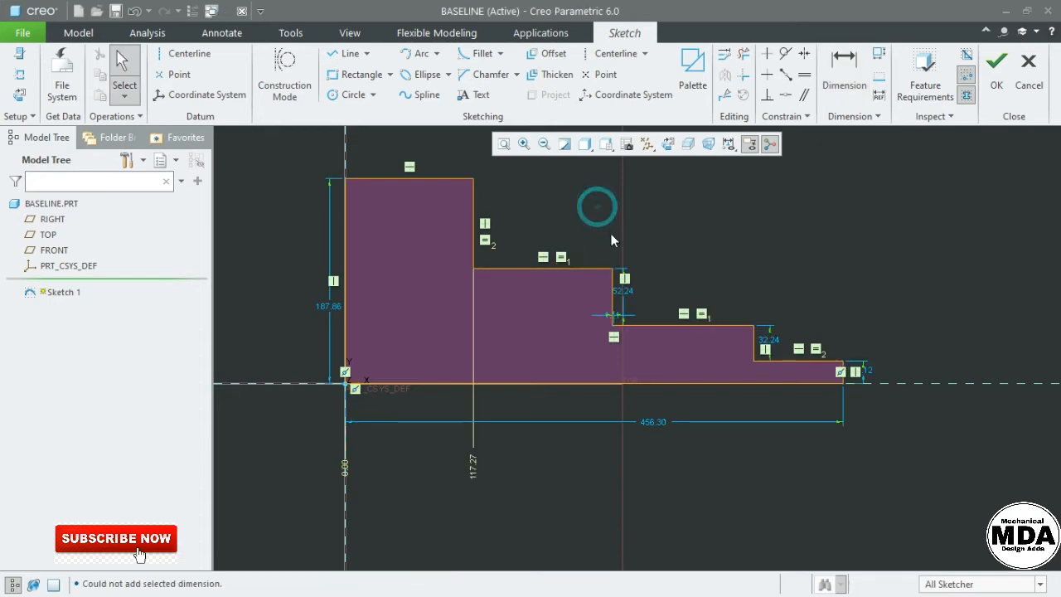
left_click(561, 257)
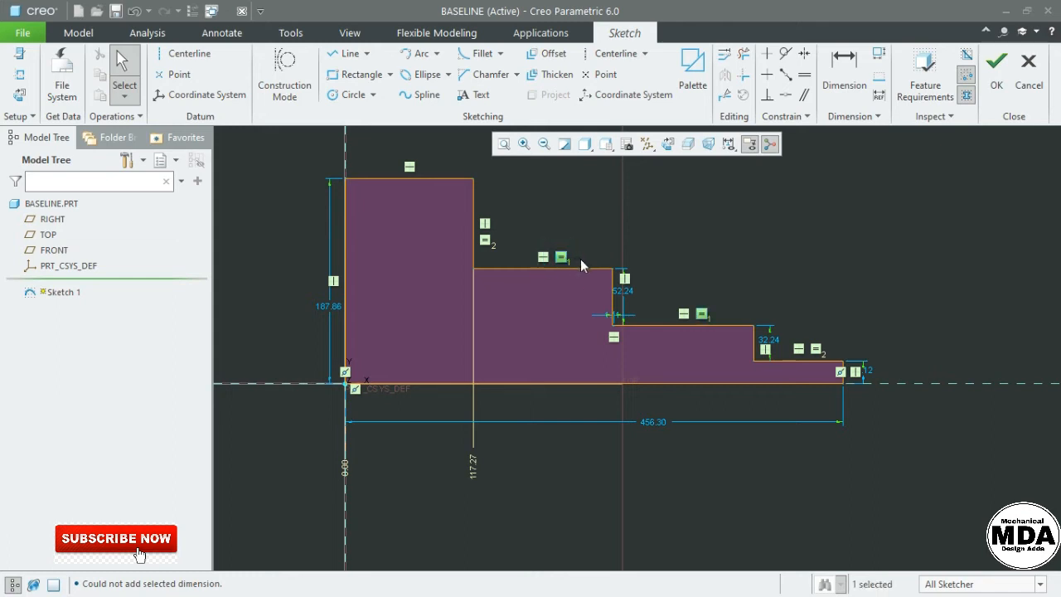
key("Delete")
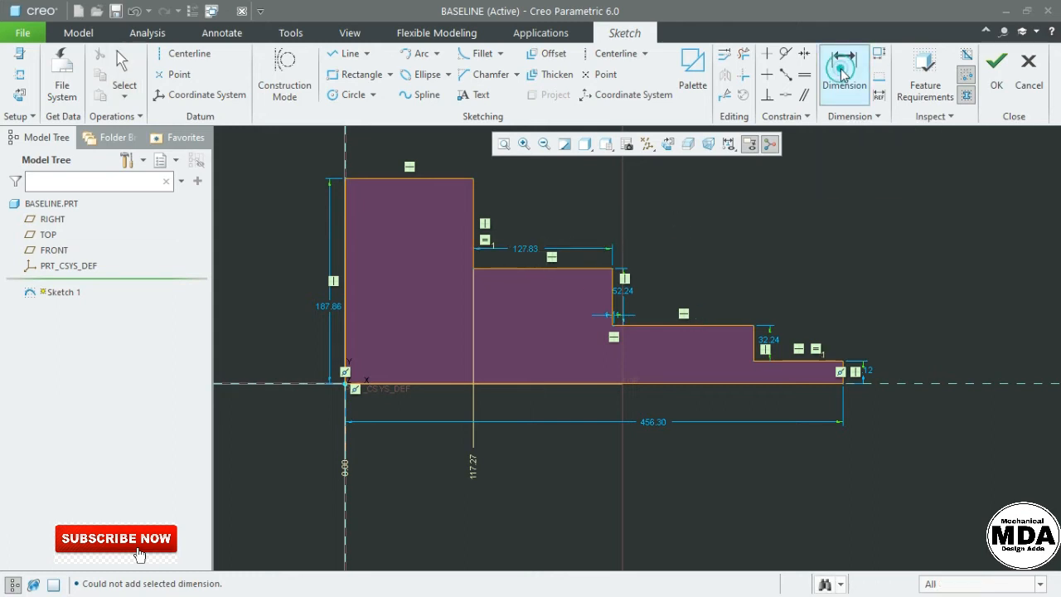
Add ordinate dimensions 245.10, 374.05 and 456.30 from the left 0.00 baseline
left_click(840, 69)
left_click(346, 478)
left_click(614, 315)
middle_click(563, 449)
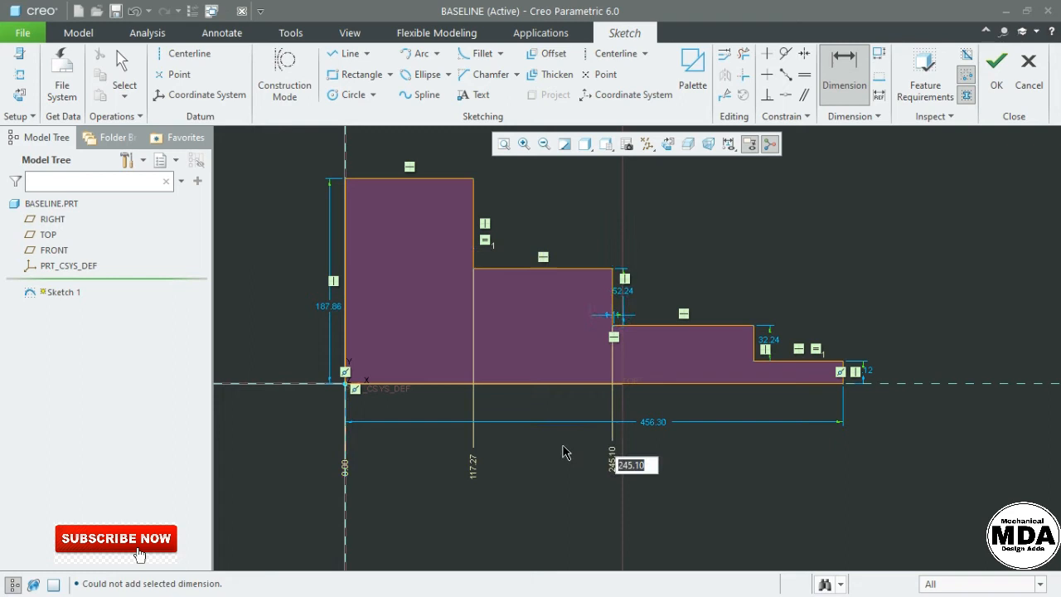
left_click(345, 472)
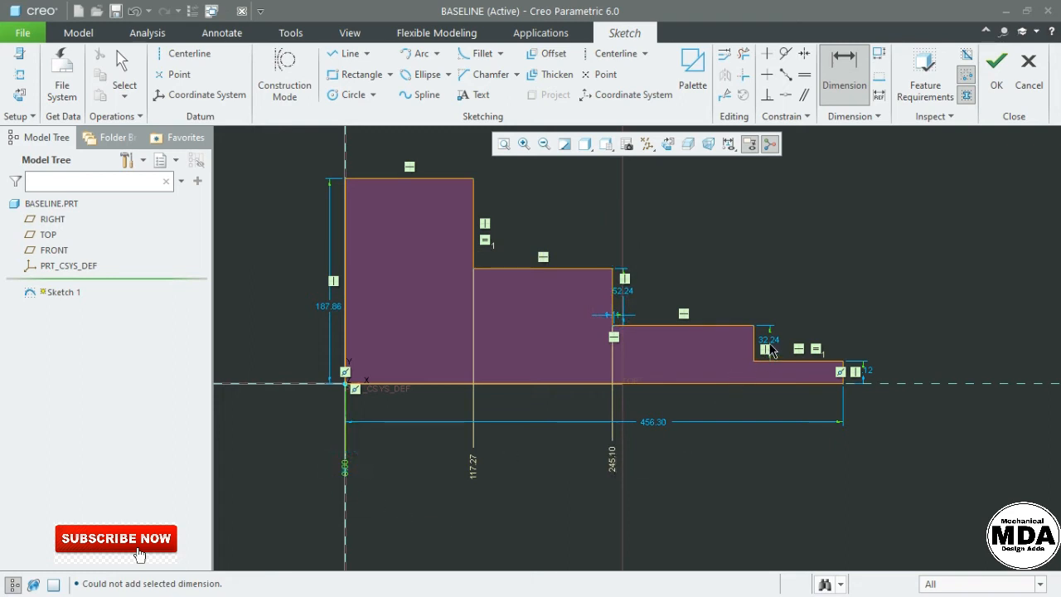
left_click(740, 371)
middle_click(695, 457)
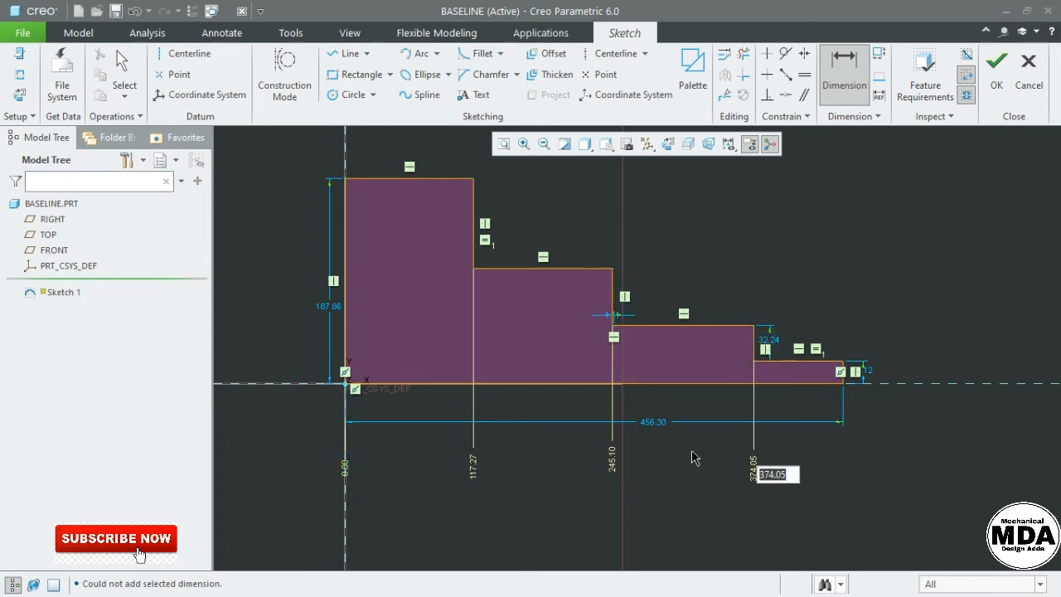
left_click(345, 471)
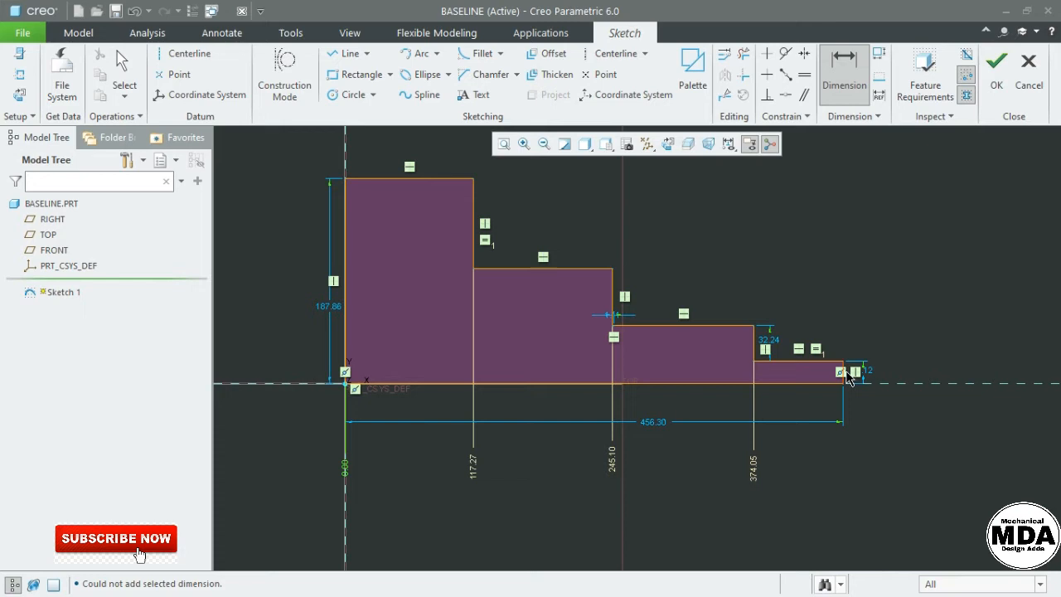
middle_click(815, 456)
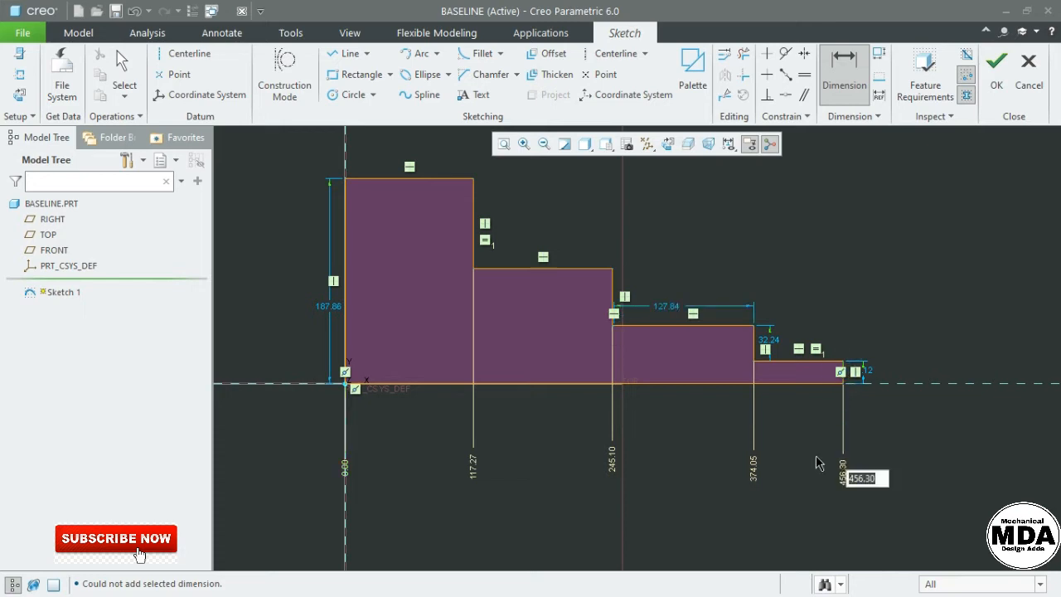
middle_click(900, 418)
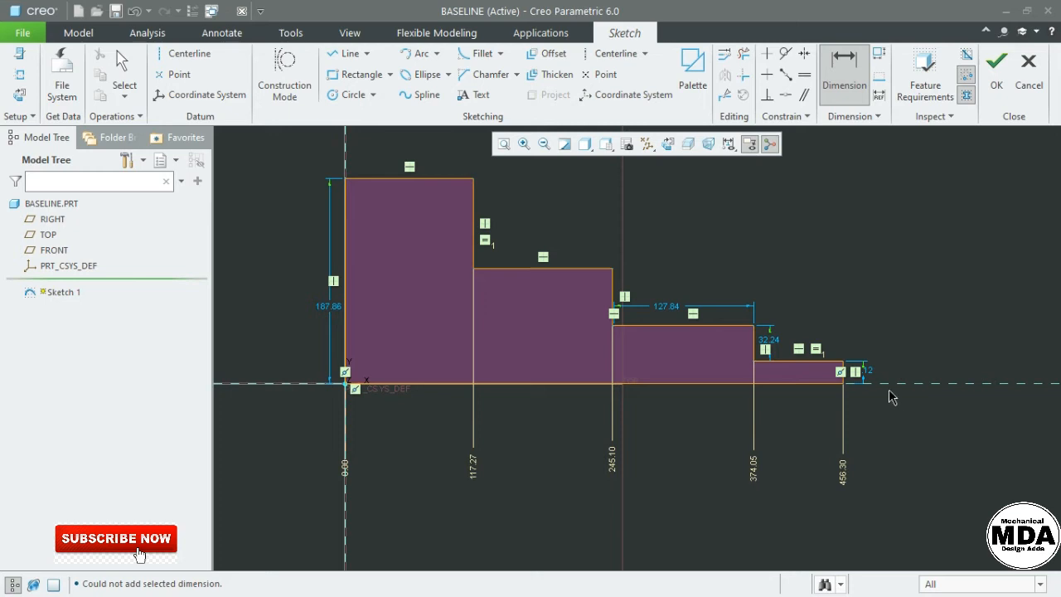
middle_click(895, 335)
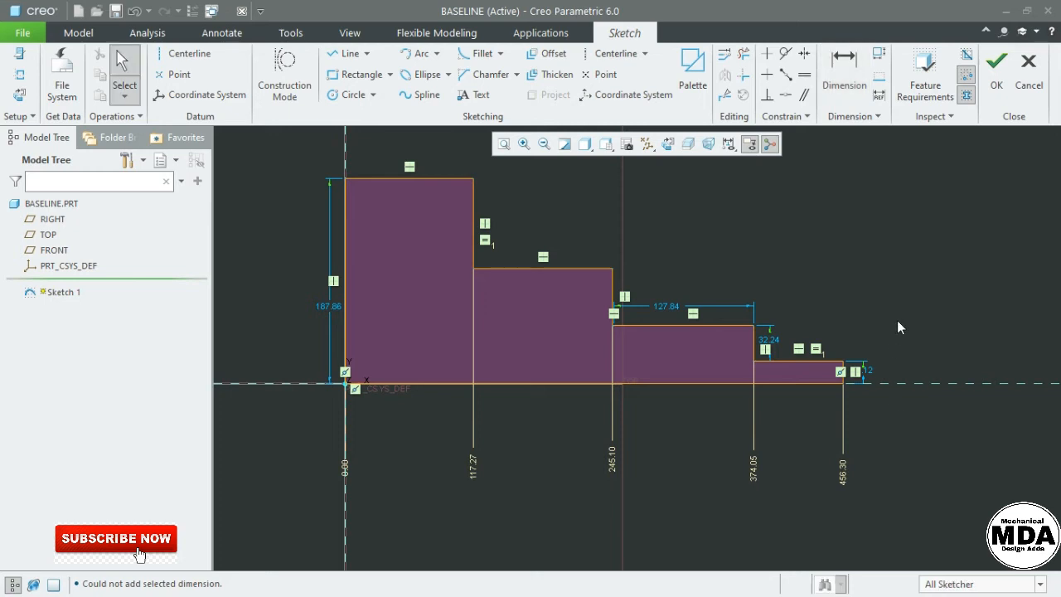
Delete the unwanted horizontal constraint and place a 0.00 baseline on the bottom edge
left_click(894, 306)
left_click(486, 240)
key("Delete")
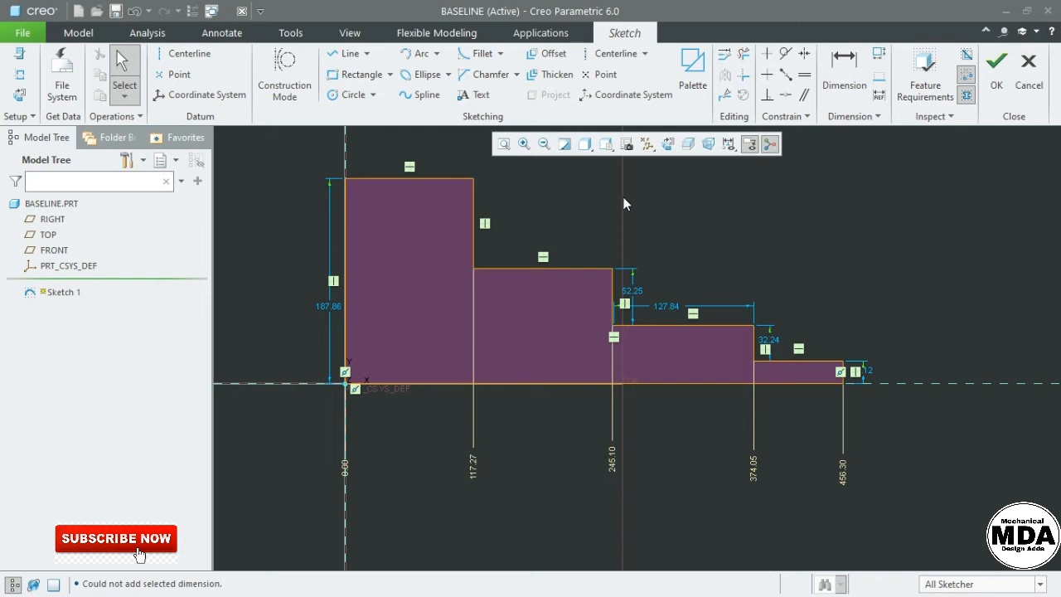
left_click(881, 81)
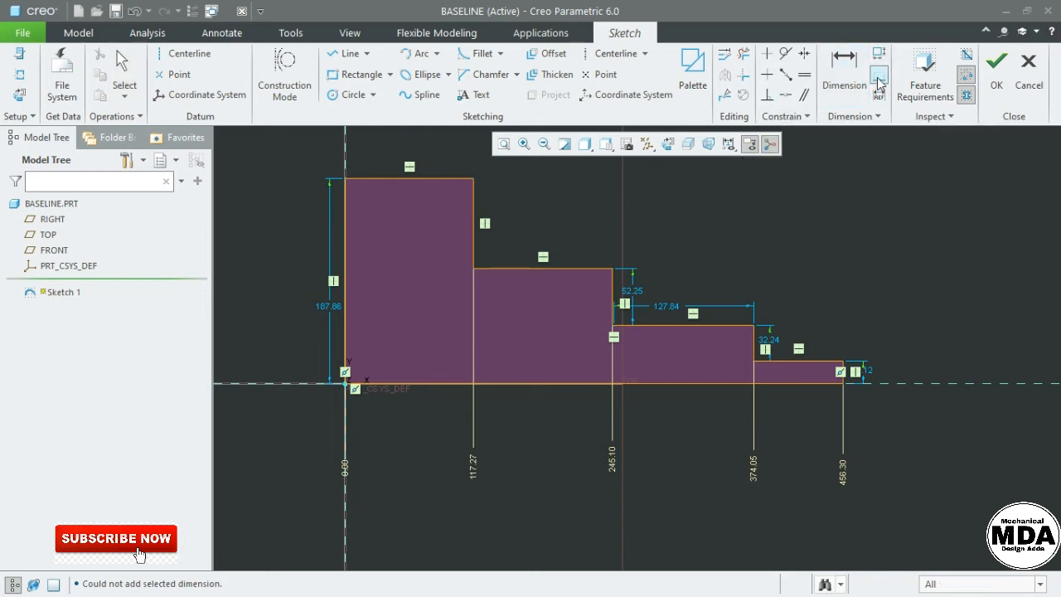
left_click(811, 383)
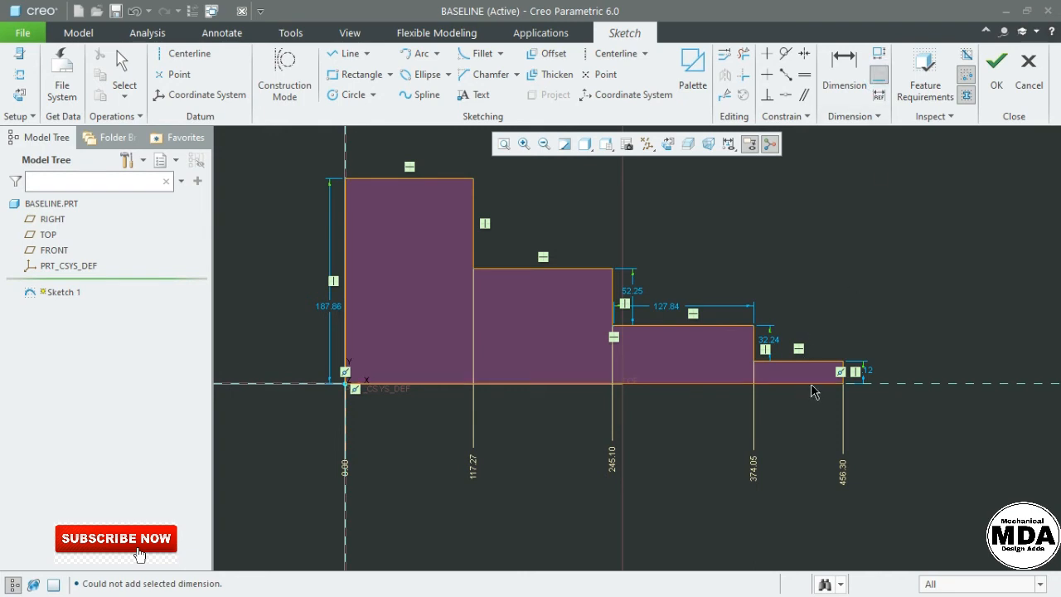
middle_click(953, 358)
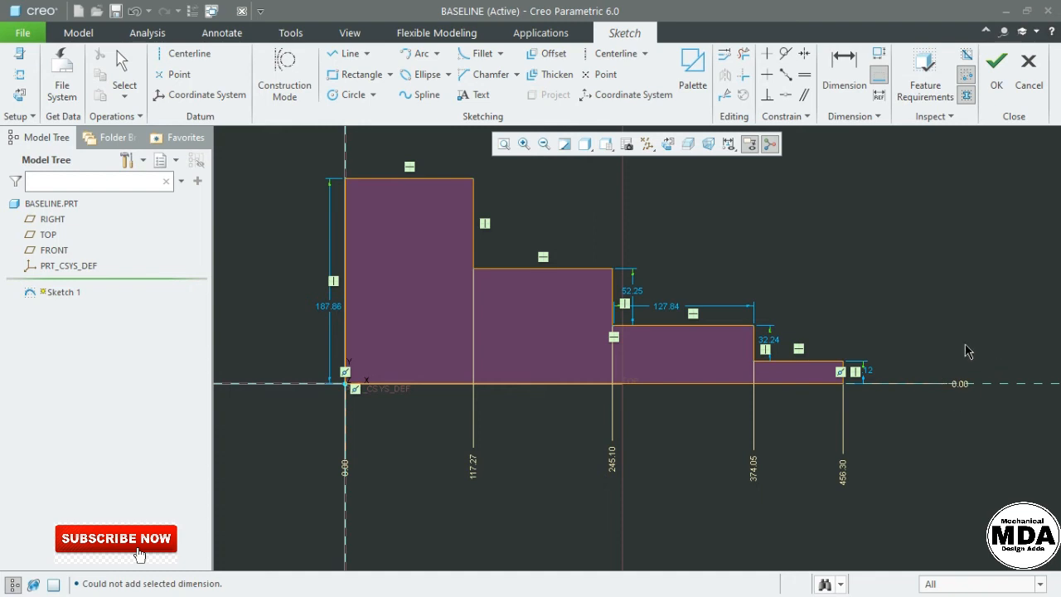
middle_click(867, 241)
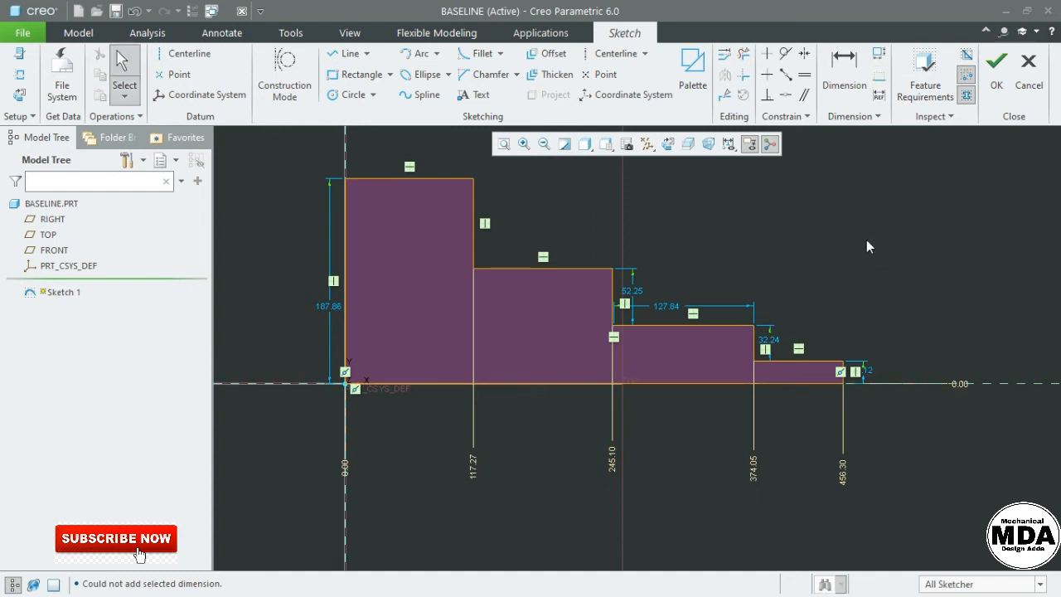
Add height ordinates 21.12, 53.36, 105.61 and 187.86 from the bottom baseline
left_click(844, 94)
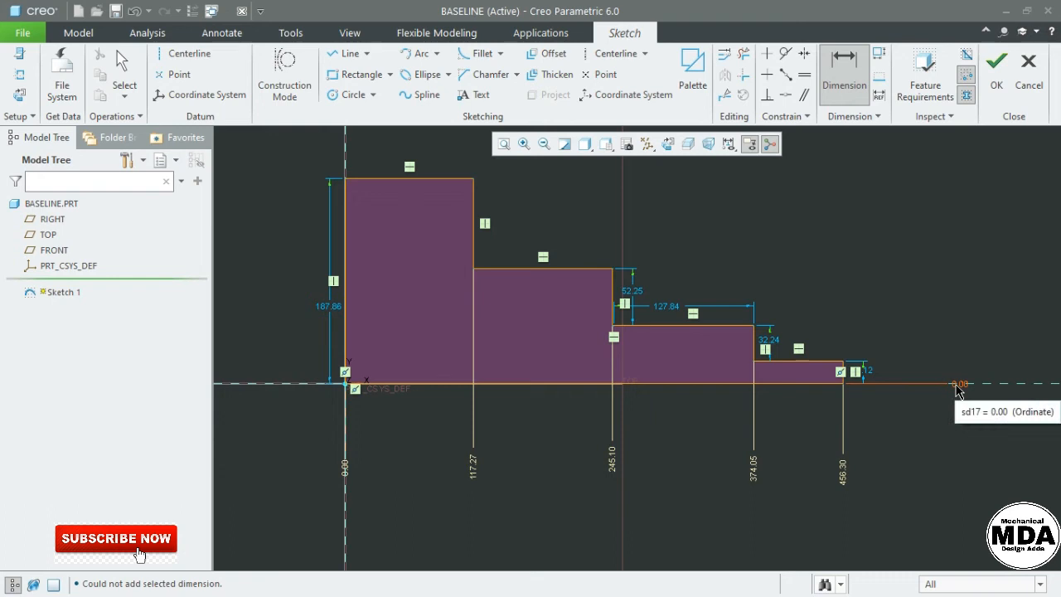
left_click(957, 385)
left_click(803, 368)
middle_click(962, 350)
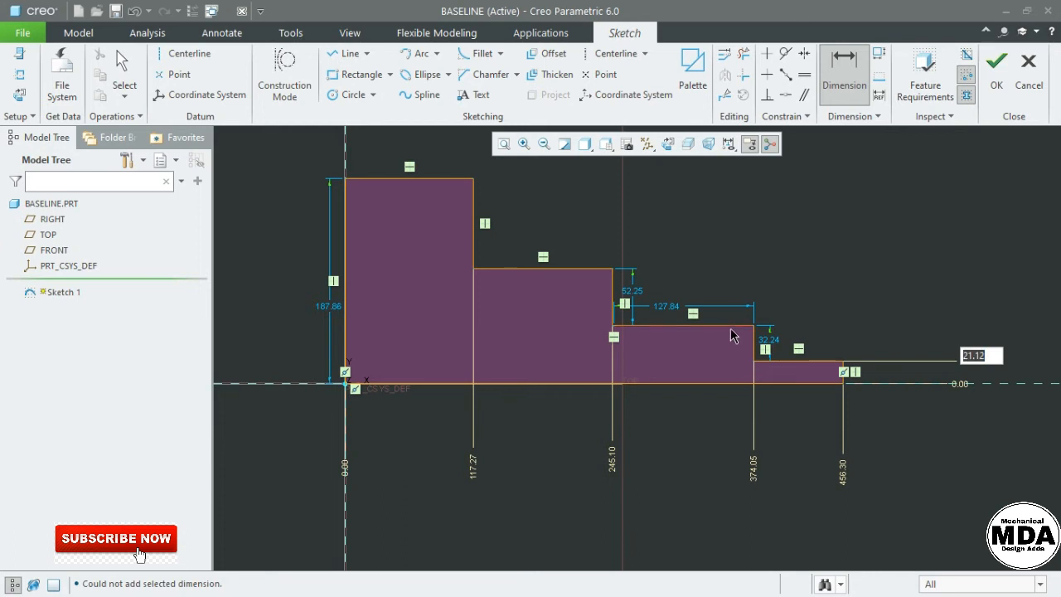
left_click(960, 385)
left_click(722, 331)
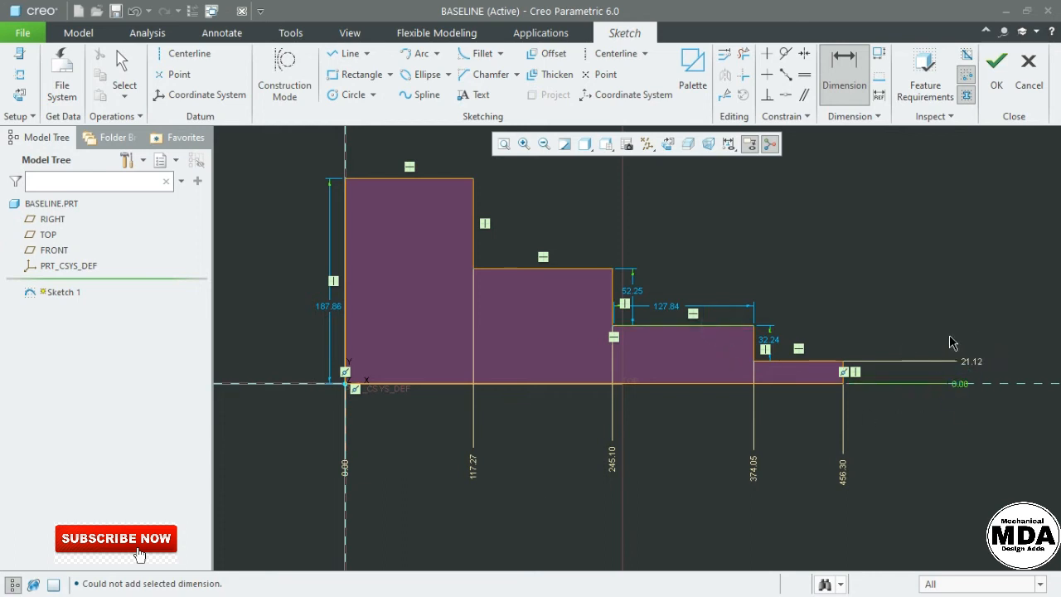
middle_click(953, 334)
left_click(961, 383)
left_click(568, 266)
middle_click(816, 257)
left_click(432, 180)
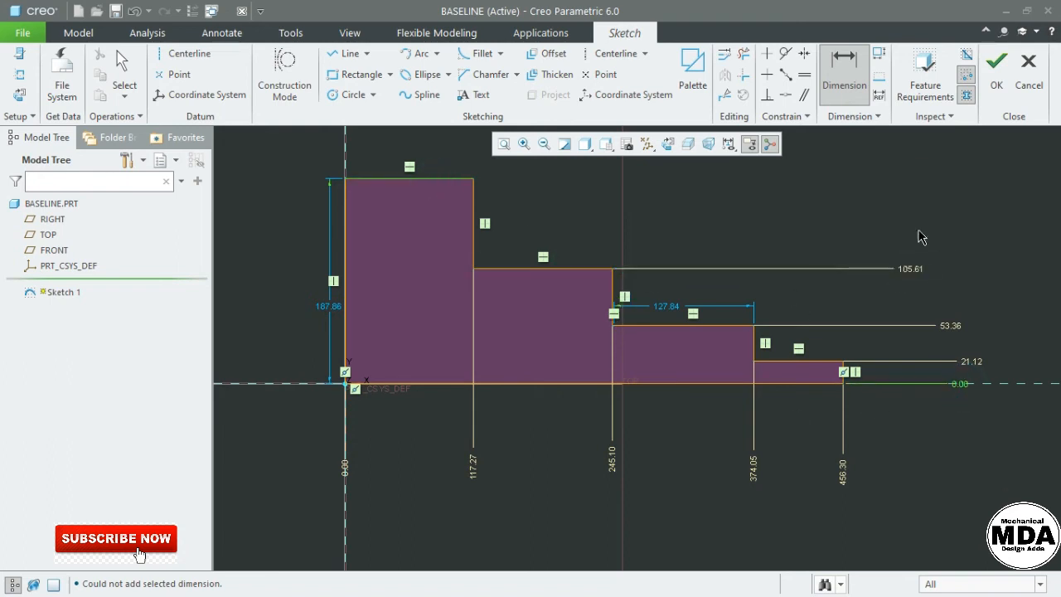
middle_click(936, 249)
middle_click(953, 244)
middle_click_drag(959, 240, 923, 273, "shift")
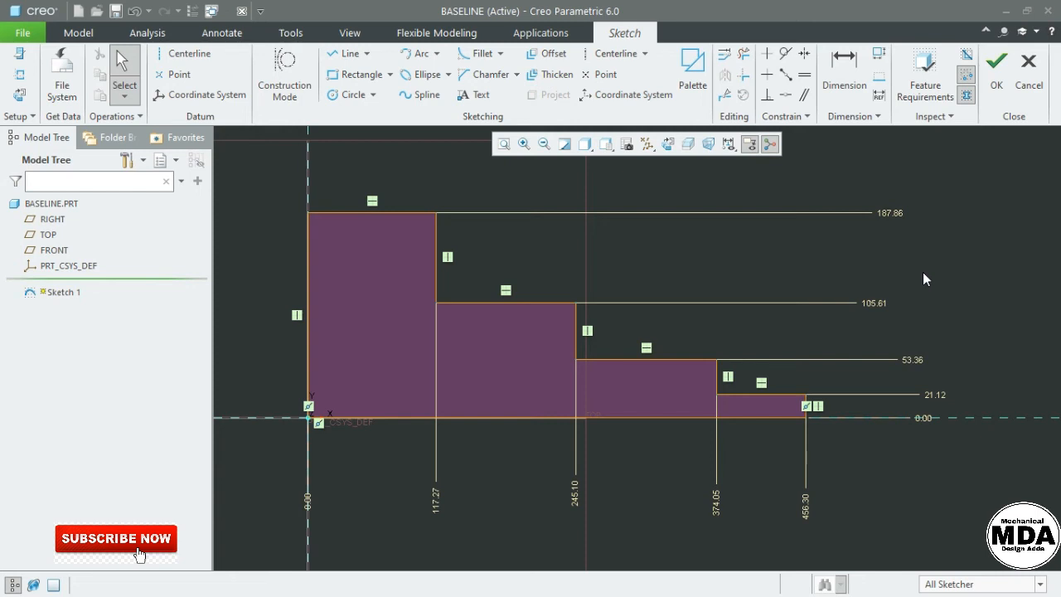
Change the 187.86 top height ordinate to 185 and the 105.61 step height to 105
left_click(870, 303)
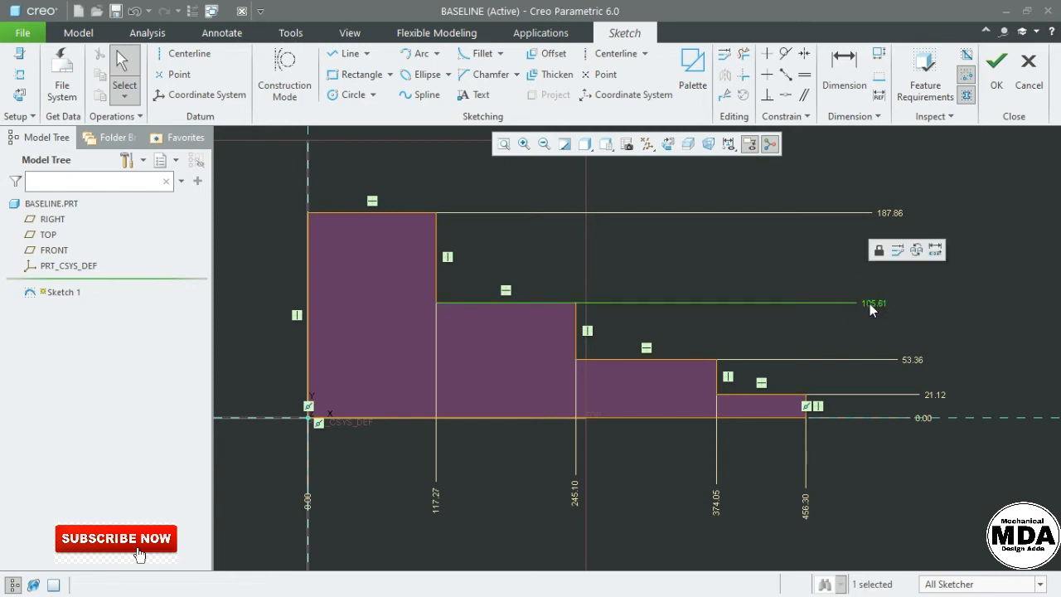
left_click_drag(873, 304, 912, 302)
double_click(886, 212)
type("185")
key("Return")
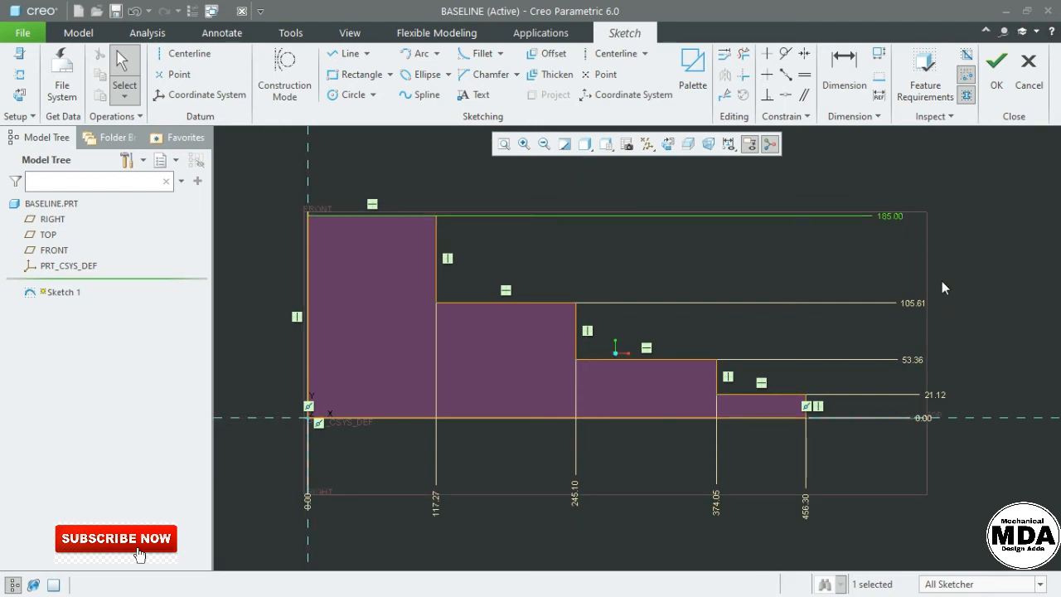
left_click(914, 304)
type("105")
key("Return")
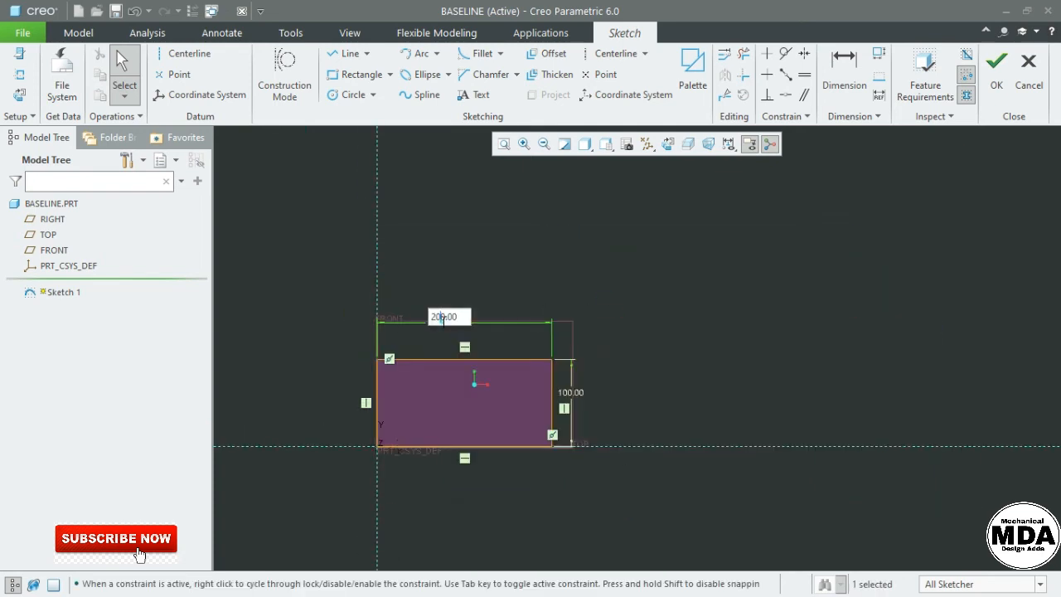
Commit the 500 x 100 plate size and draw seven equal Ø36.20 holes along its centerline
key("Return")
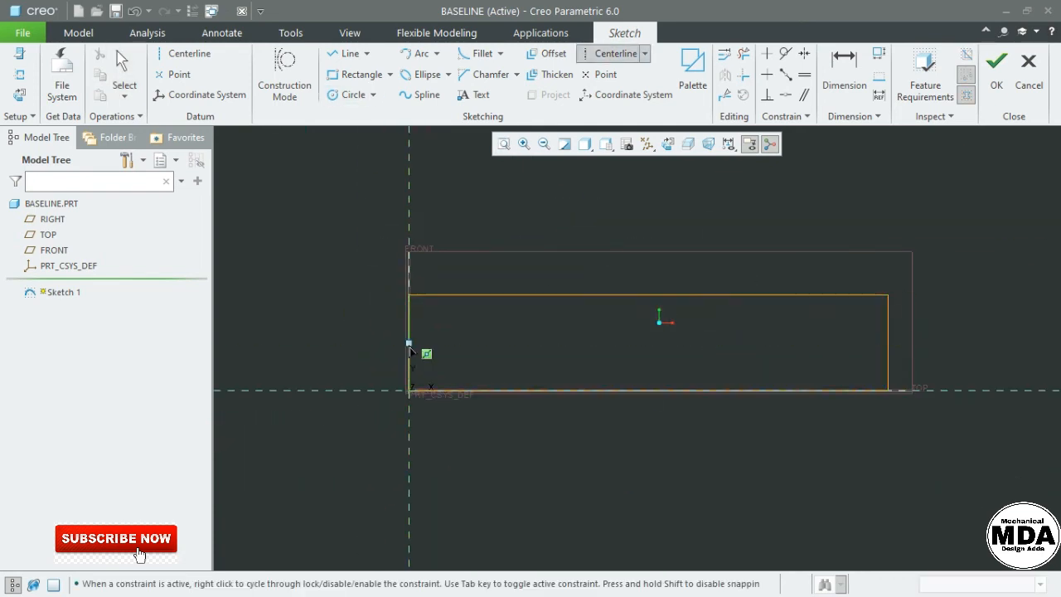
left_click(438, 339)
left_click(449, 361)
left_click(519, 340)
left_click(532, 357)
left_click(593, 340)
left_click(604, 357)
left_click(662, 340)
left_click(674, 357)
left_click(736, 339)
scroll(645, 251, "down", 1)
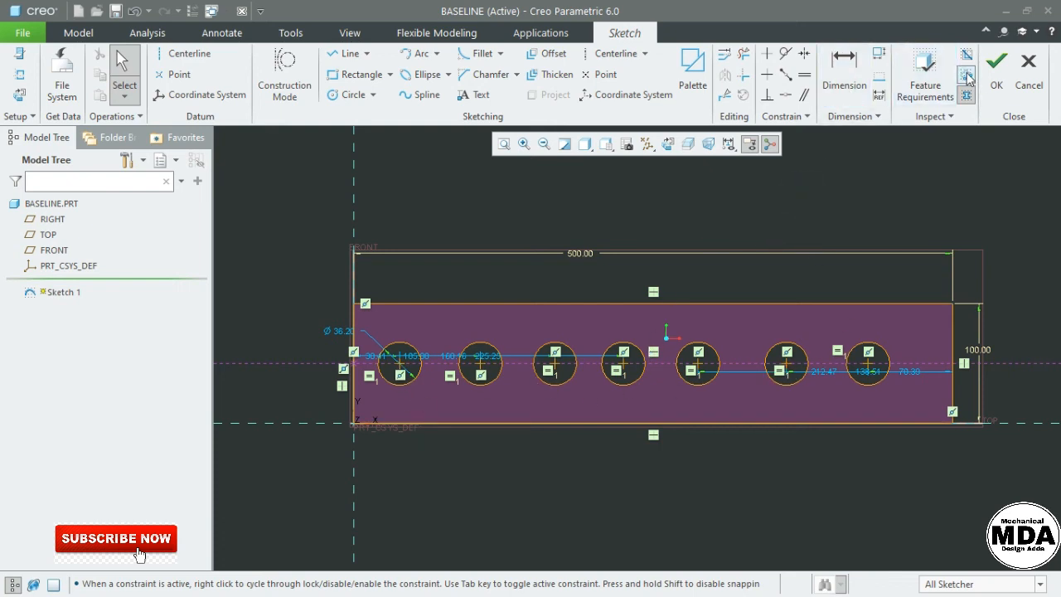
left_click(878, 74)
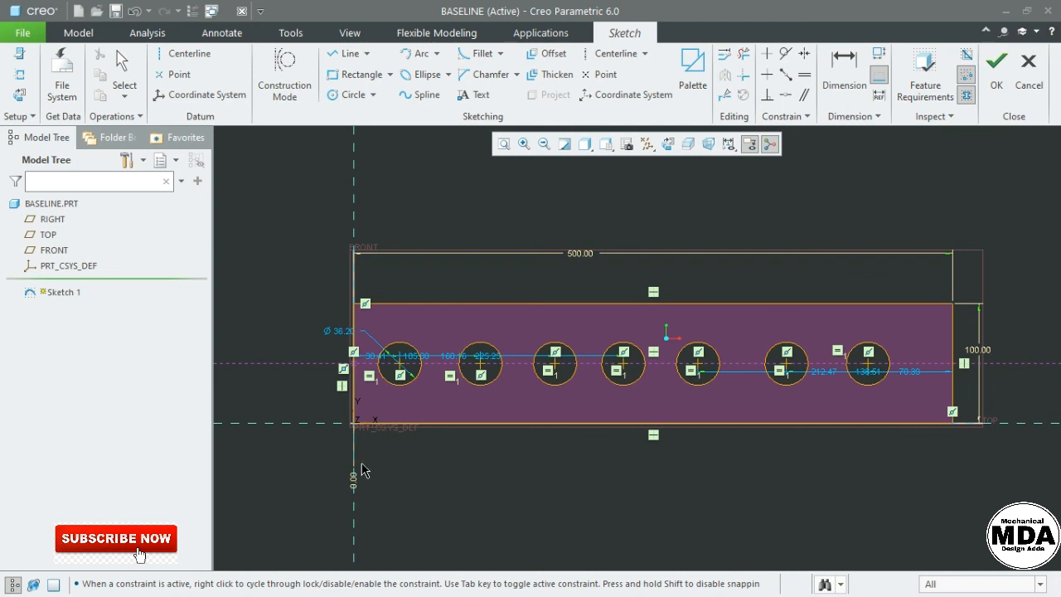
Finish the left-edge baseline and dimension the first three hole centres from it, starting at 38.41
middle_click(458, 473)
left_click(457, 474)
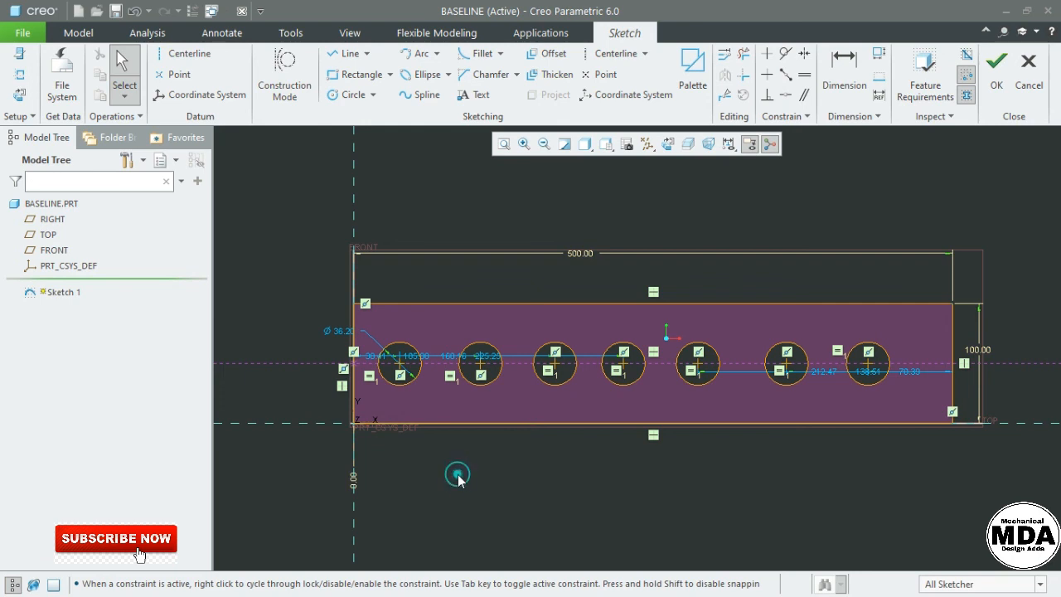
left_click(853, 91)
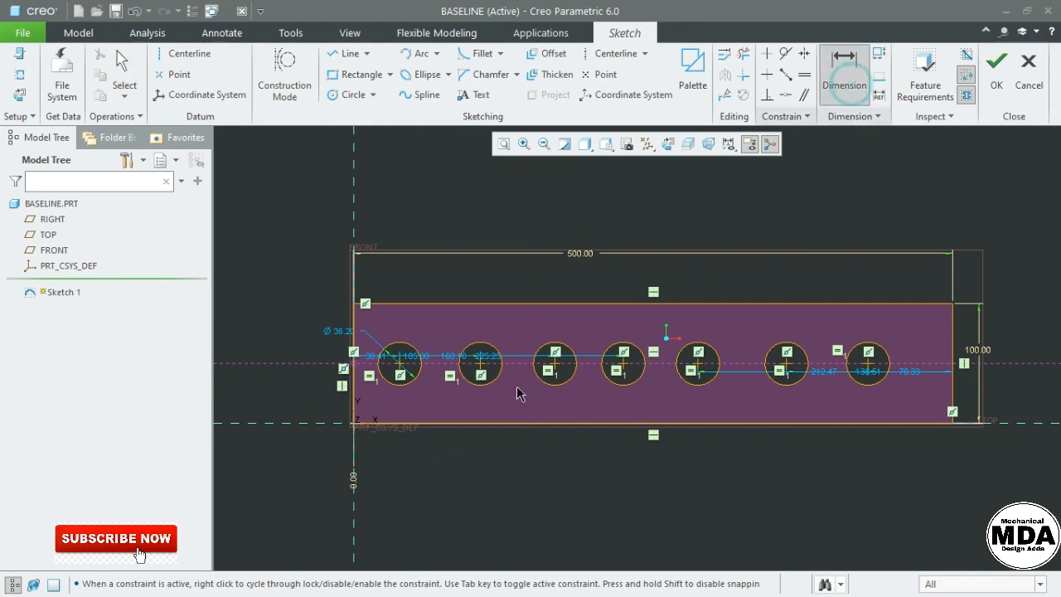
left_click(354, 487)
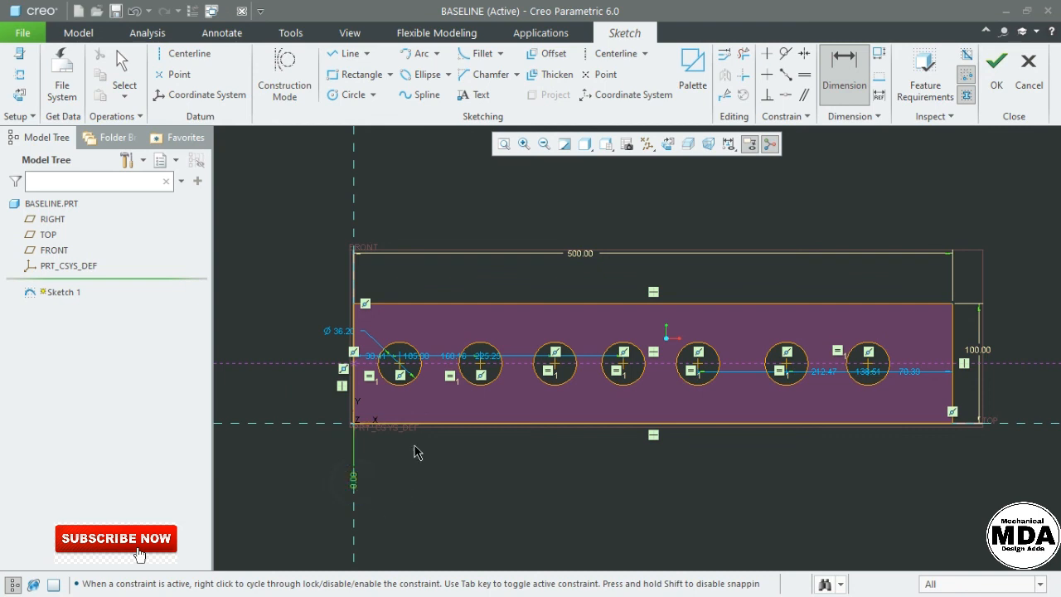
left_click(400, 367)
middle_click(388, 499)
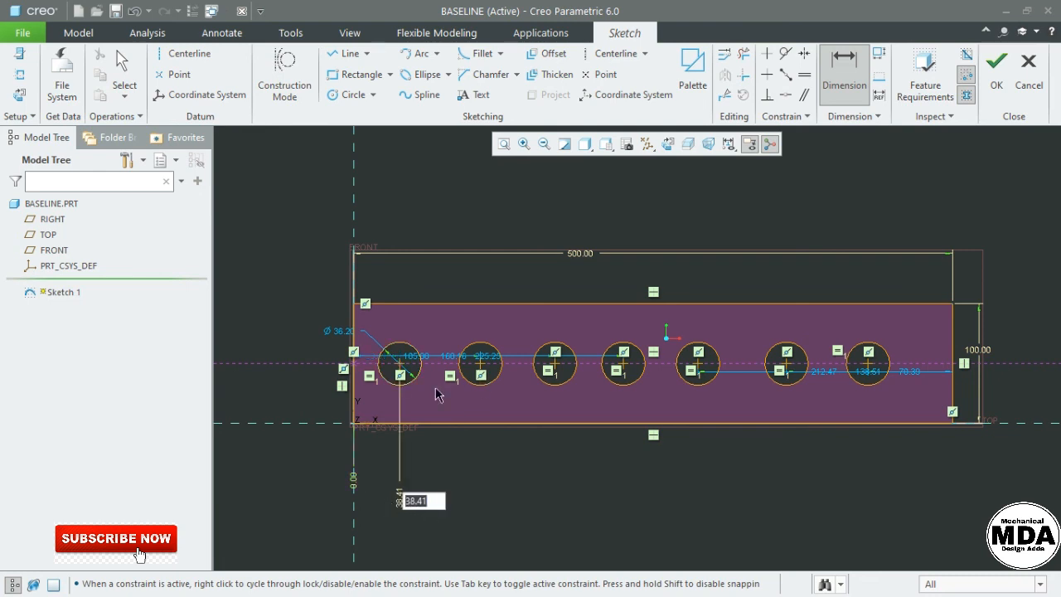
left_click(354, 485)
left_click(479, 366)
middle_click(468, 524)
left_click(354, 484)
left_click(549, 365)
middle_click(535, 492)
left_click(354, 484)
Dimension the fourth through seventh hole centres from the left baseline, ending at 429.61
left_click(641, 360)
middle_click(613, 494)
left_click(354, 484)
left_click(697, 365)
middle_click(719, 498)
left_click(354, 483)
left_click(785, 365)
middle_click(785, 500)
left_click(354, 483)
left_click(868, 365)
middle_click(868, 481)
middle_click(904, 458)
middle_click(906, 453)
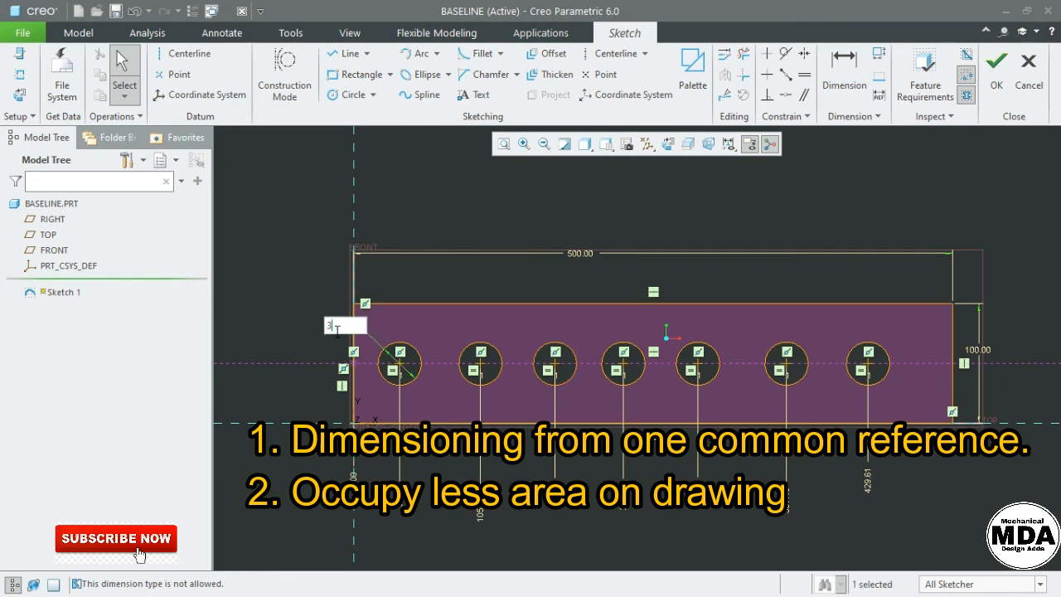